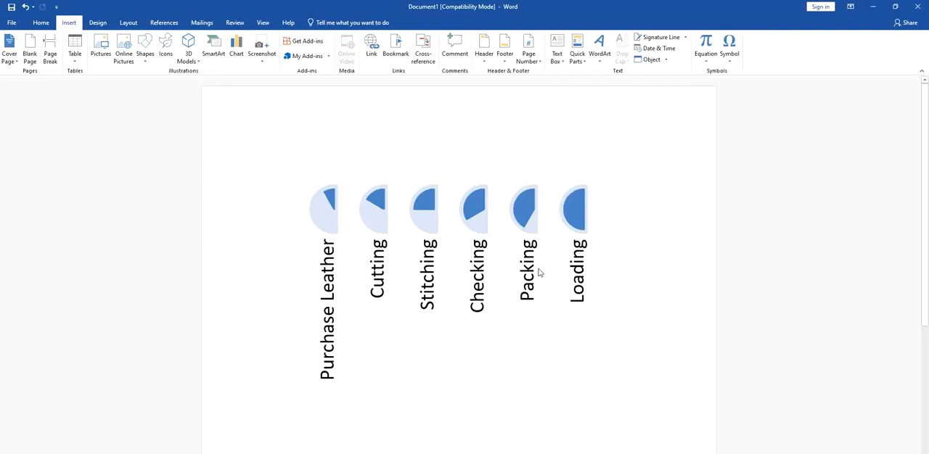
Delete the existing pie graphic and insert a Basic Process SmartArt graphic in its place.
{"action": "left_click", "coordinate": [447, 206]}
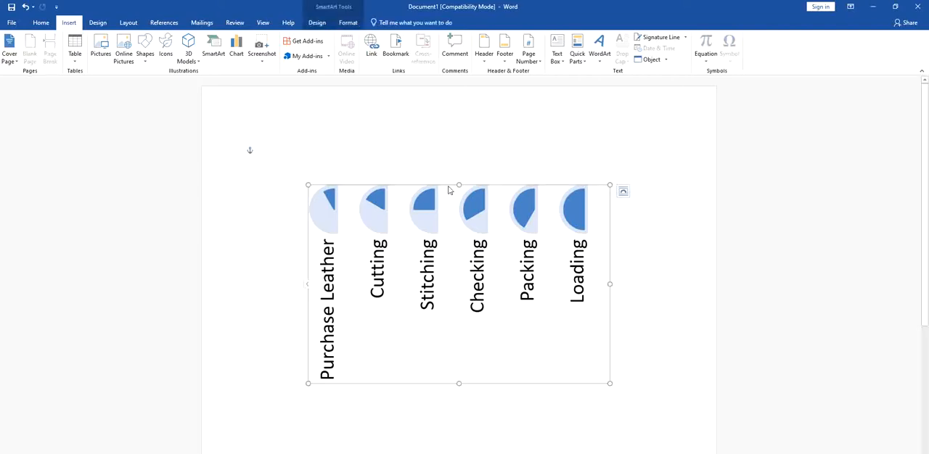
{"action": "key", "text": "Delete"}
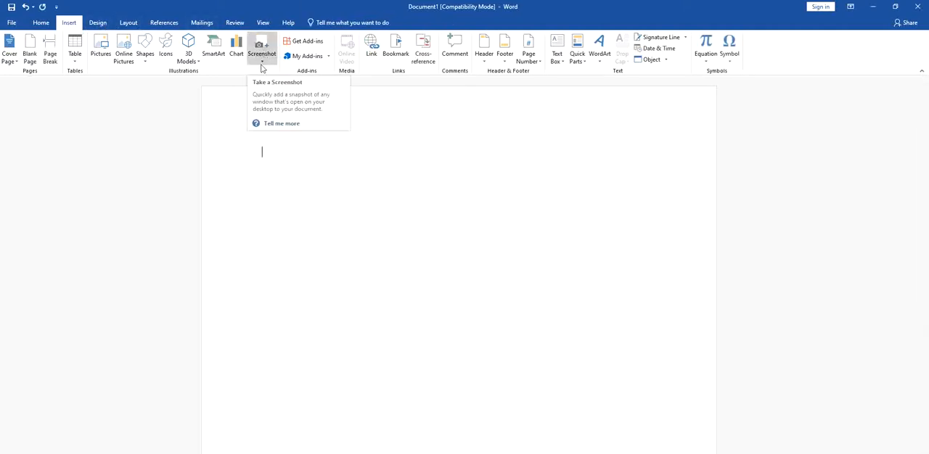
{"action": "left_click", "coordinate": [211, 54]}
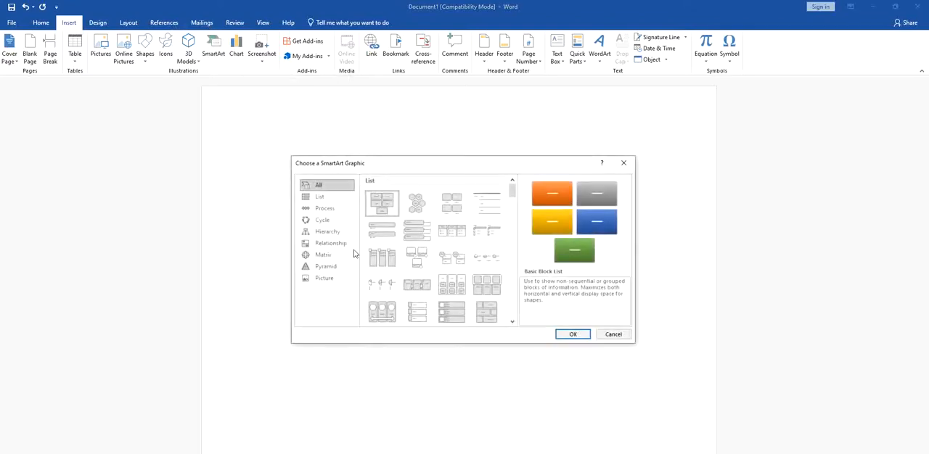
{"action": "left_click", "coordinate": [333, 210]}
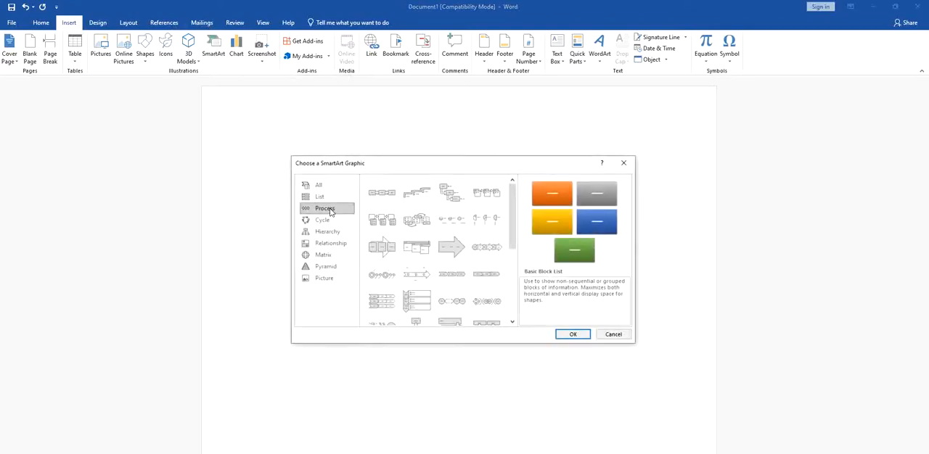
{"action": "left_click", "coordinate": [378, 200]}
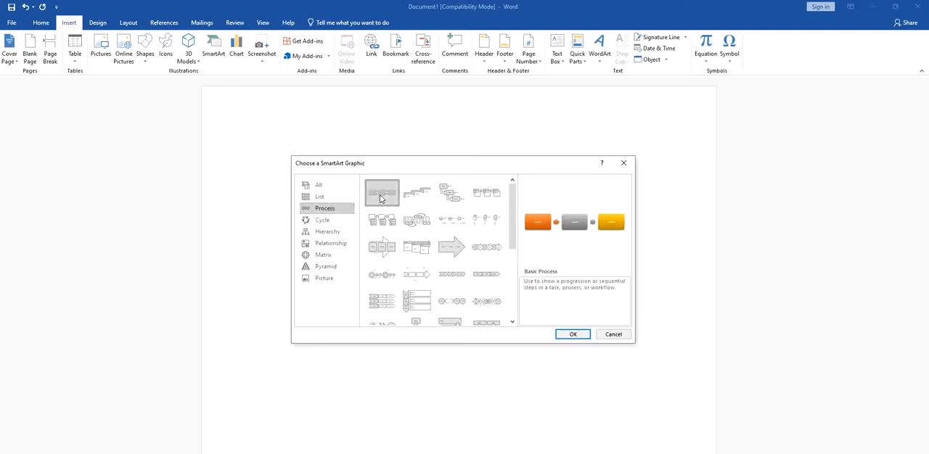
{"action": "left_click", "coordinate": [573, 335]}
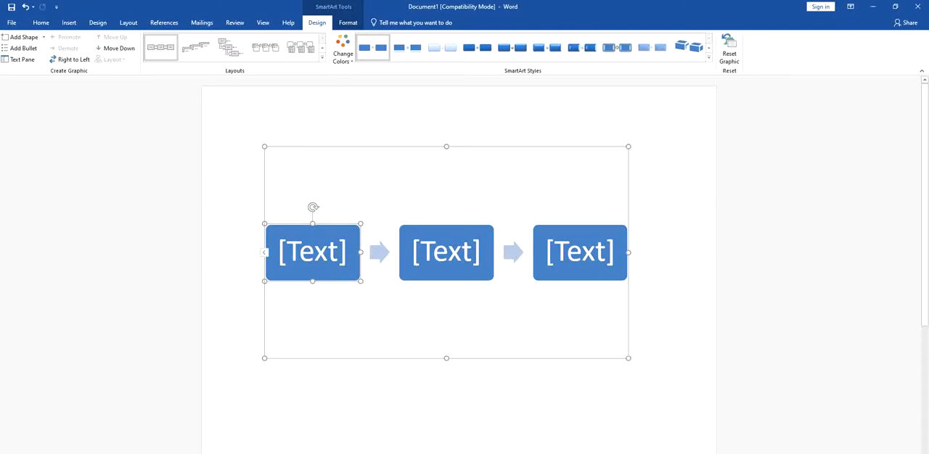
Label the first box of the process graphic "Purchase Leather" using the graphic's text list.
{"action": "left_click", "coordinate": [583, 256]}
{"action": "left_click", "coordinate": [468, 252]}
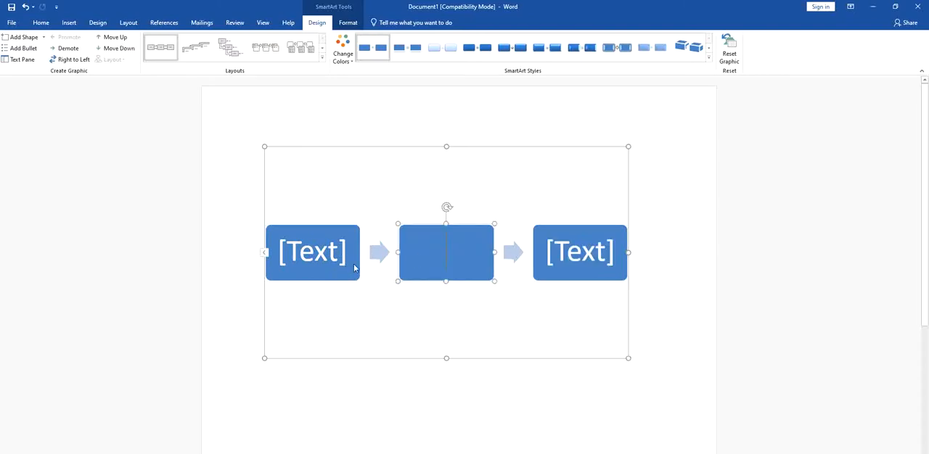
{"action": "left_click", "coordinate": [317, 255]}
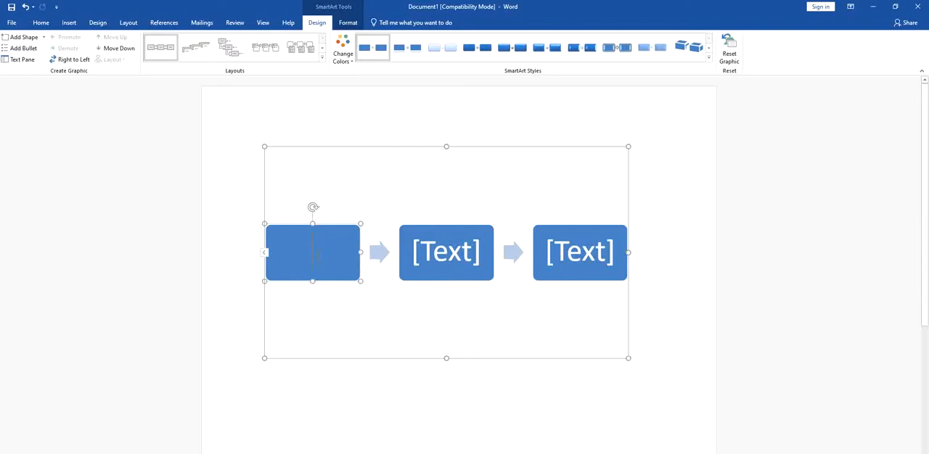
{"action": "left_click", "coordinate": [265, 252]}
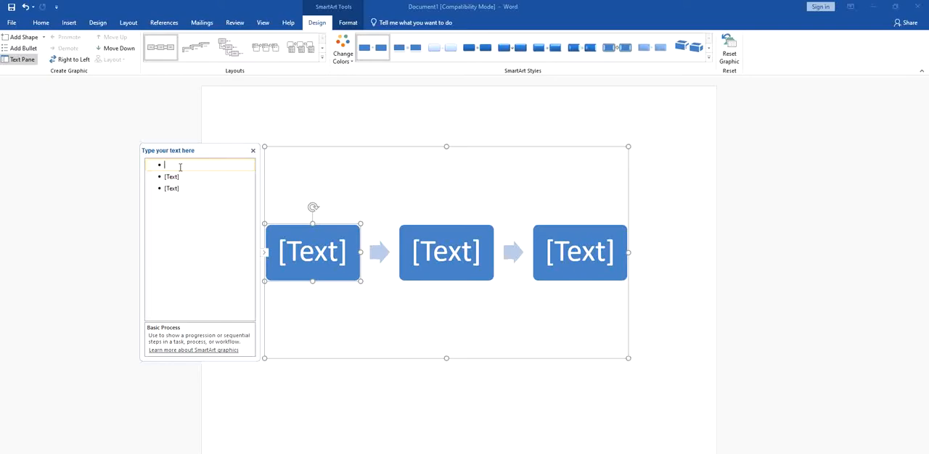
{"action": "type", "text": "Purcha"}
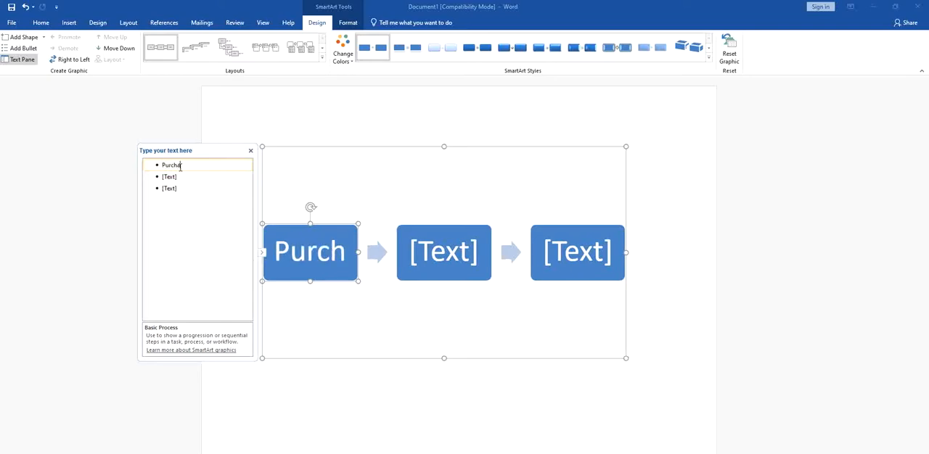
{"action": "type", "text": "se LEa\\"}
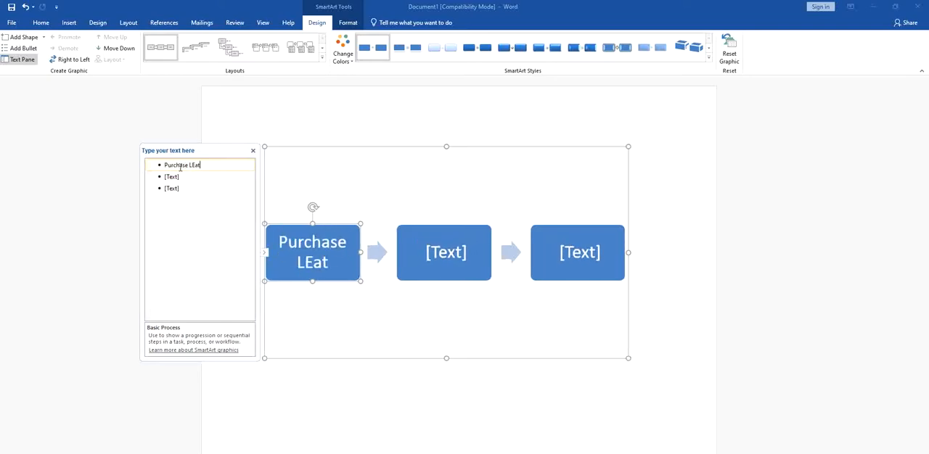
{"action": "key", "text": "BackSpace"}
{"action": "key", "text": "BackSpace"}
{"action": "key", "text": "BackSpace"}
{"action": "type", "text": "ea"}
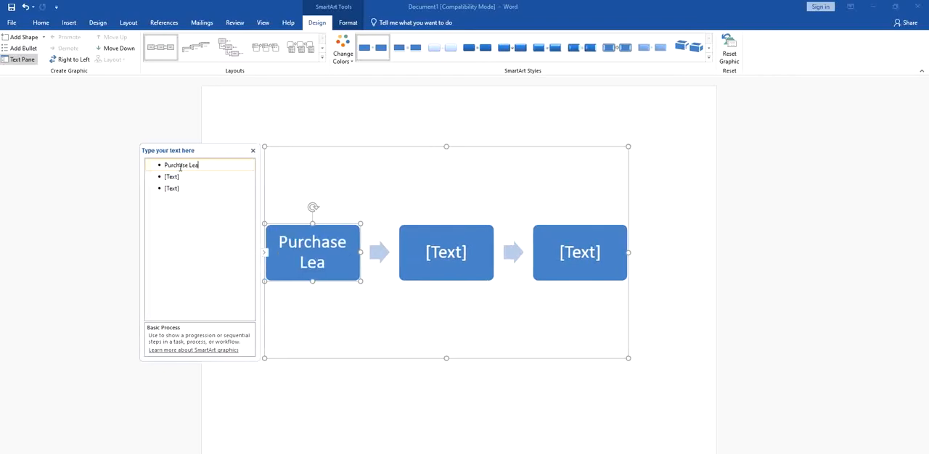
{"action": "type", "text": "ther"}
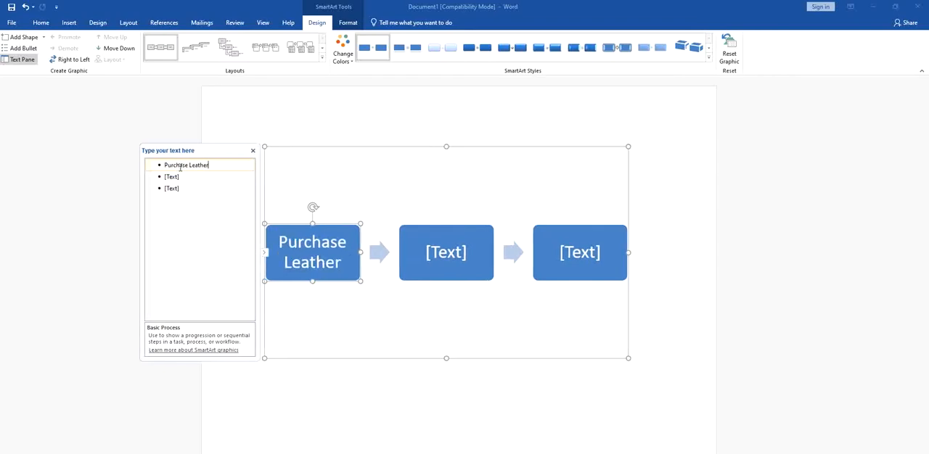
Label the second box "Cutting" and the third box "Stitching".
{"action": "key", "text": "Down"}
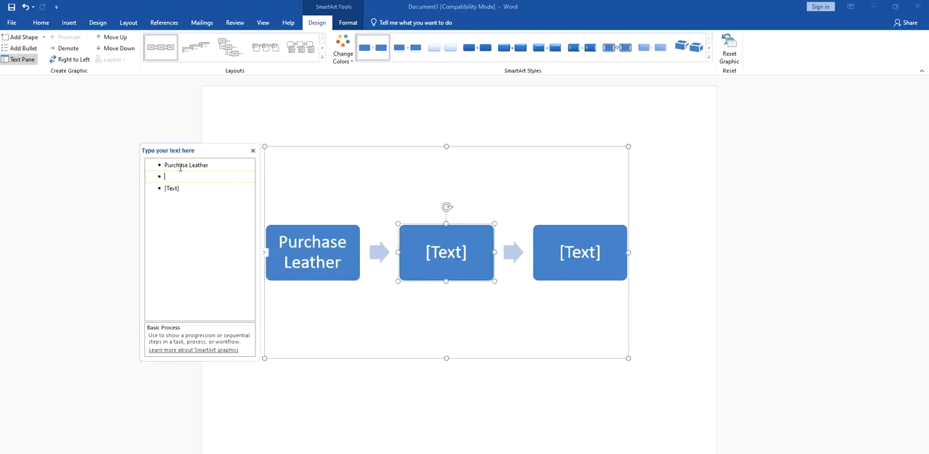
{"action": "type", "text": "Cuttingh"}
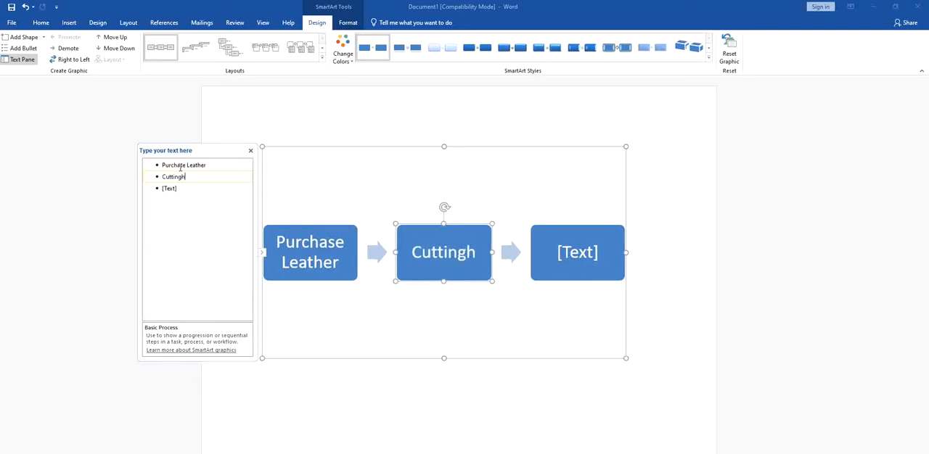
{"action": "key", "text": "BackSpace"}
{"action": "key", "text": "Down"}
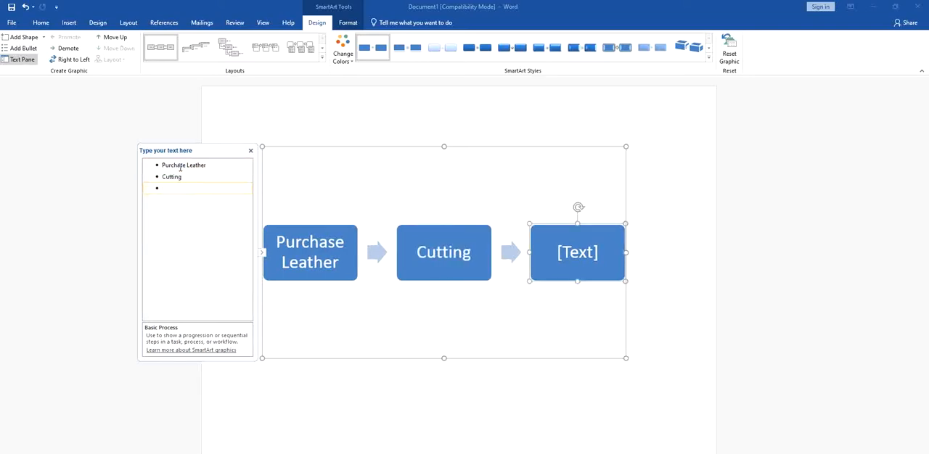
{"action": "type", "text": "Sti"}
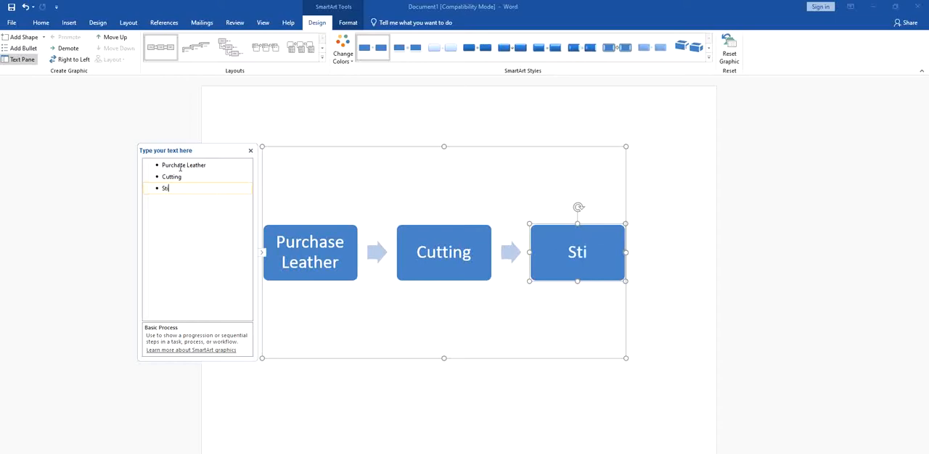
{"action": "type", "text": "tching"}
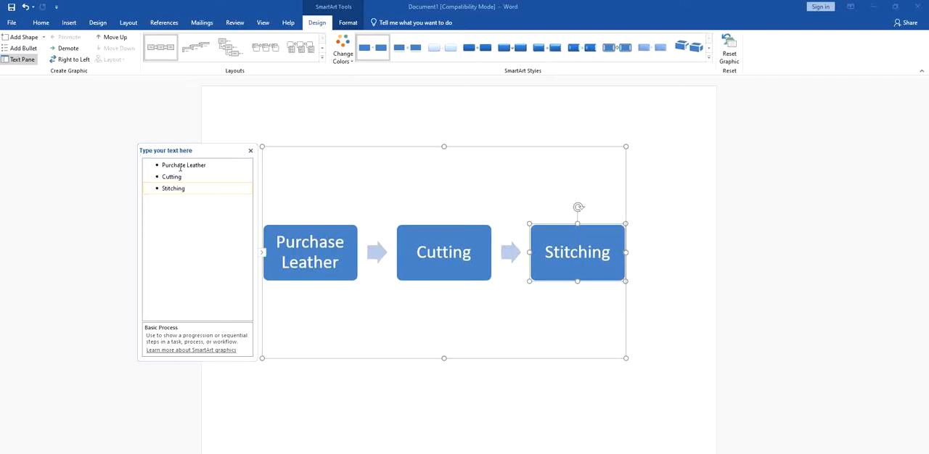
Add three more boxes after Stitching labelled "Checking", "Packing" and "Loading", and close the text list.
{"action": "key", "text": "Return"}
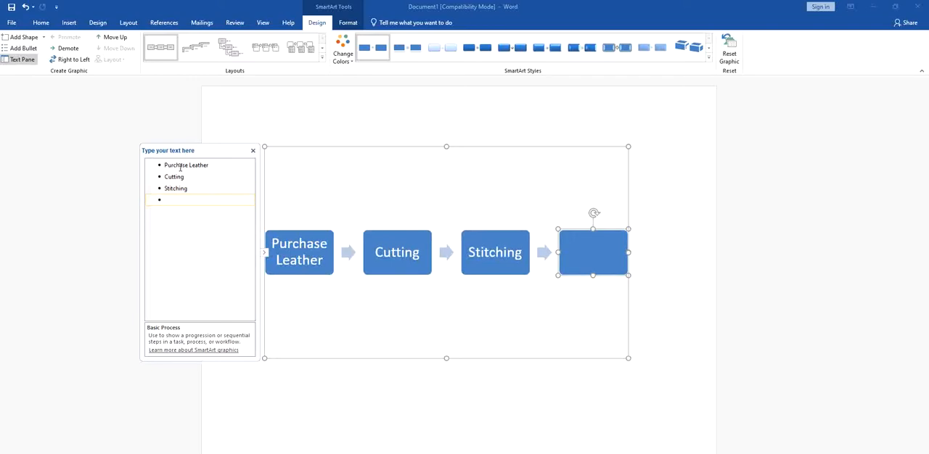
{"action": "type", "text": "Checking"}
{"action": "key", "text": "Return"}
{"action": "type", "text": "P"}
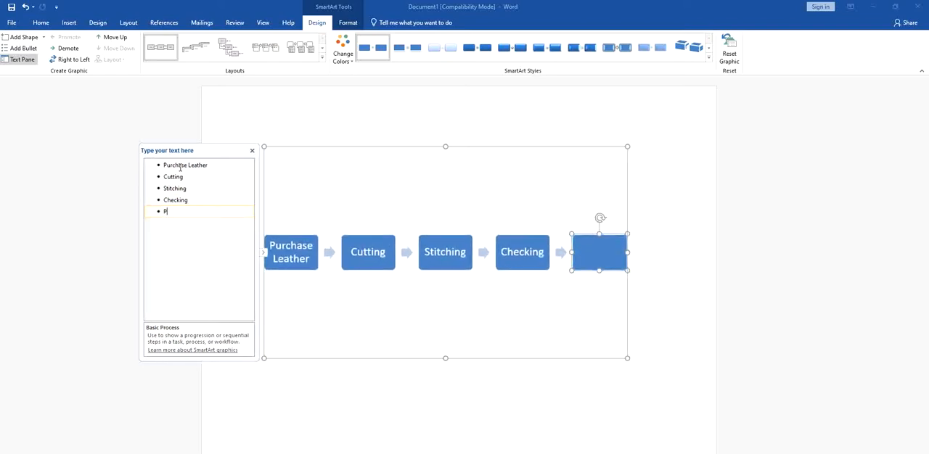
{"action": "type", "text": "acking"}
{"action": "key", "text": "Return"}
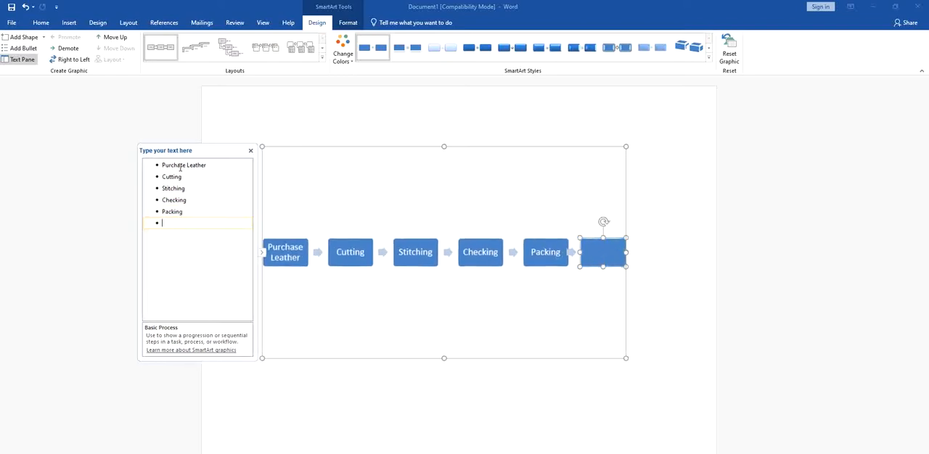
{"action": "type", "text": "Loading"}
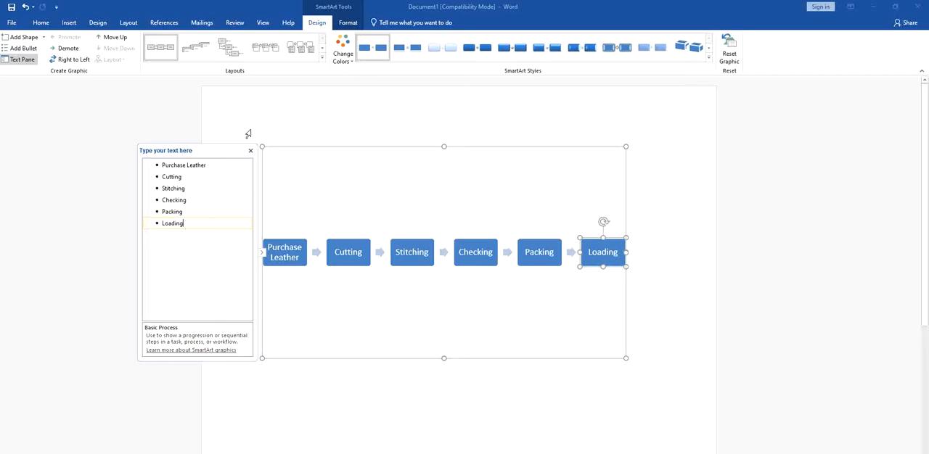
{"action": "left_click", "coordinate": [250, 153]}
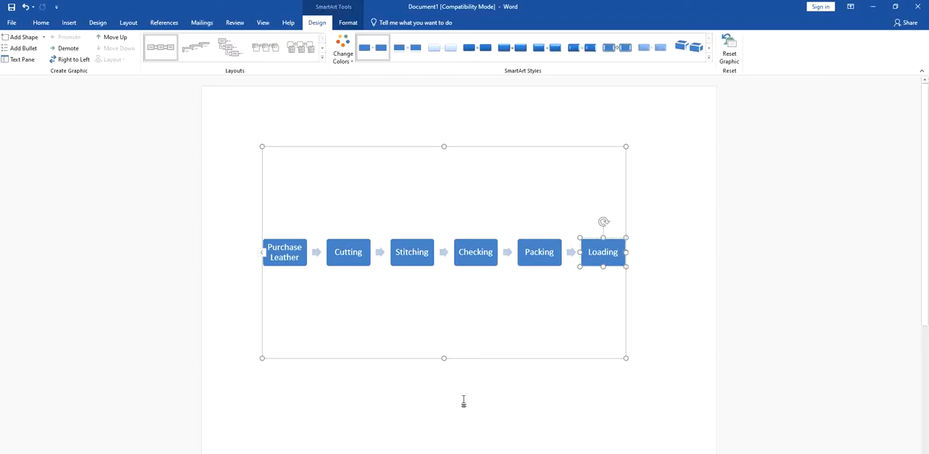
Change the layout of the whole process graphic to Pie Process.
{"action": "key", "text": "ctrl+a"}
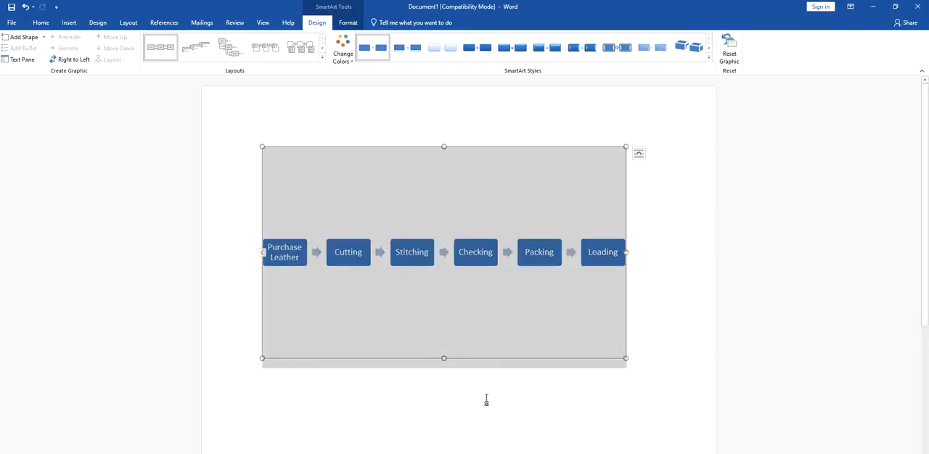
{"action": "left_click", "coordinate": [674, 376]}
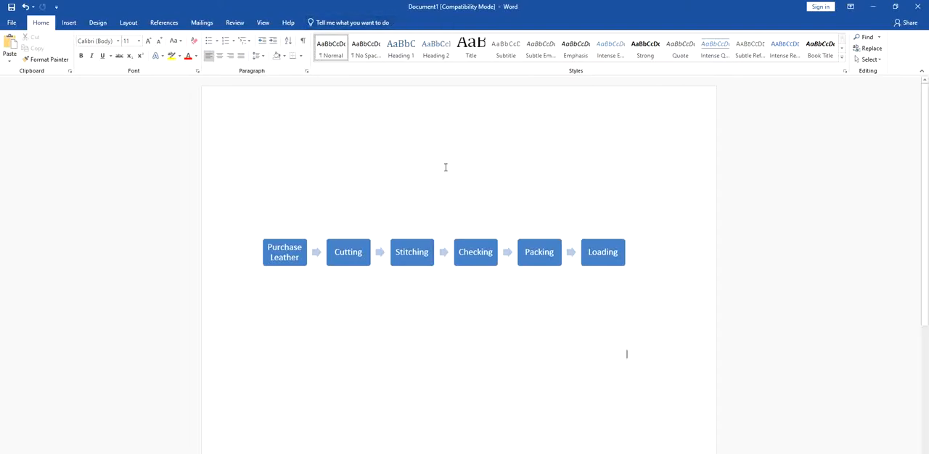
{"action": "left_click", "coordinate": [434, 210]}
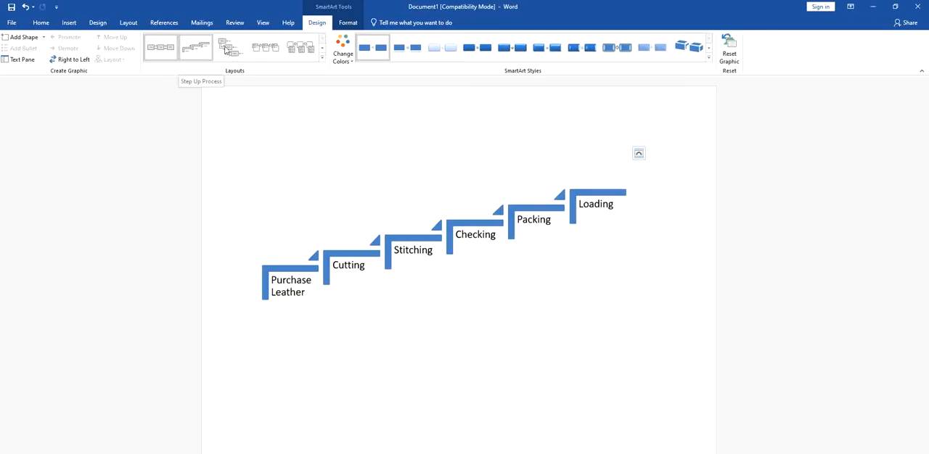
{"action": "left_click", "coordinate": [321, 48]}
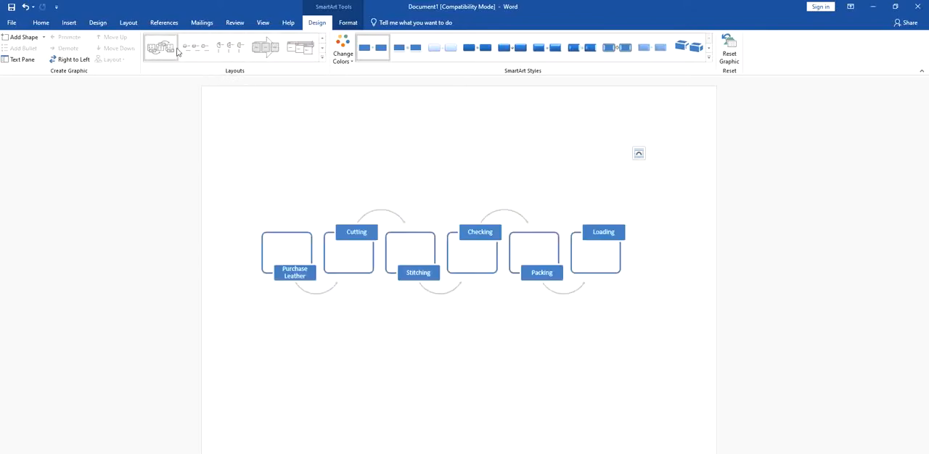
{"action": "left_click", "coordinate": [232, 49]}
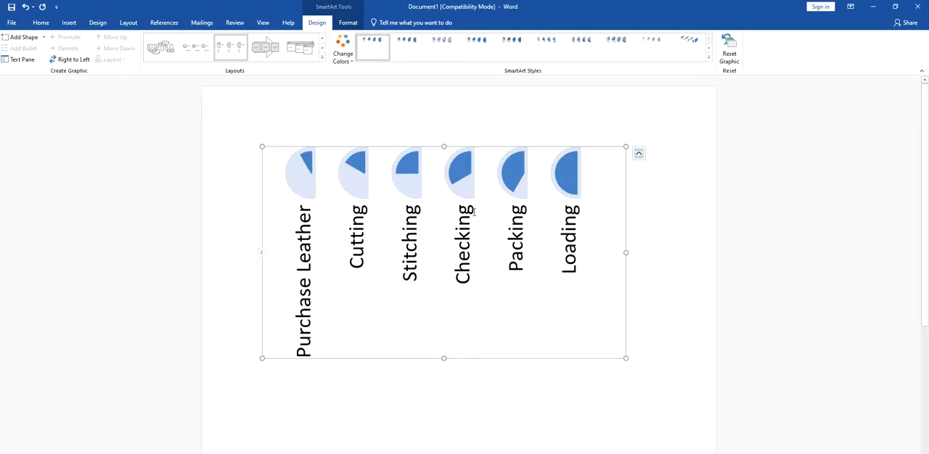
Try the first and the third Primary Theme Colors variants on the pie process graphic.
{"action": "left_click", "coordinate": [345, 57]}
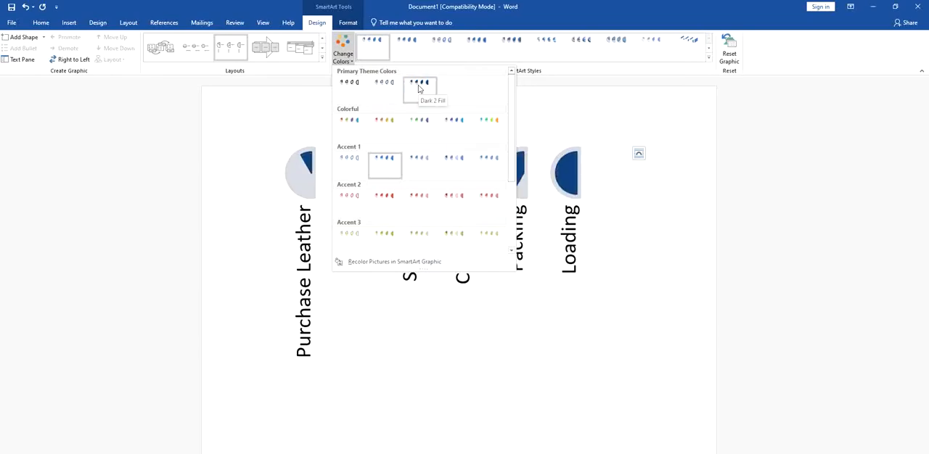
{"action": "left_click", "coordinate": [349, 87]}
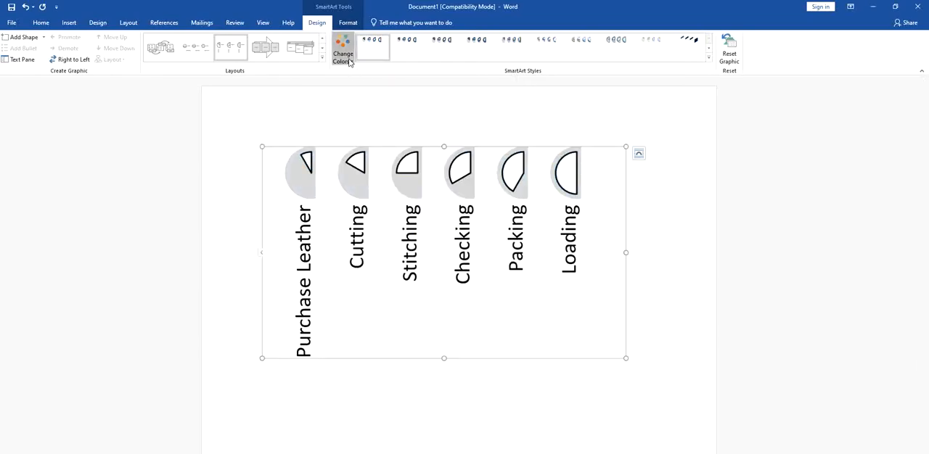
{"action": "left_click", "coordinate": [343, 53]}
{"action": "left_click", "coordinate": [419, 90]}
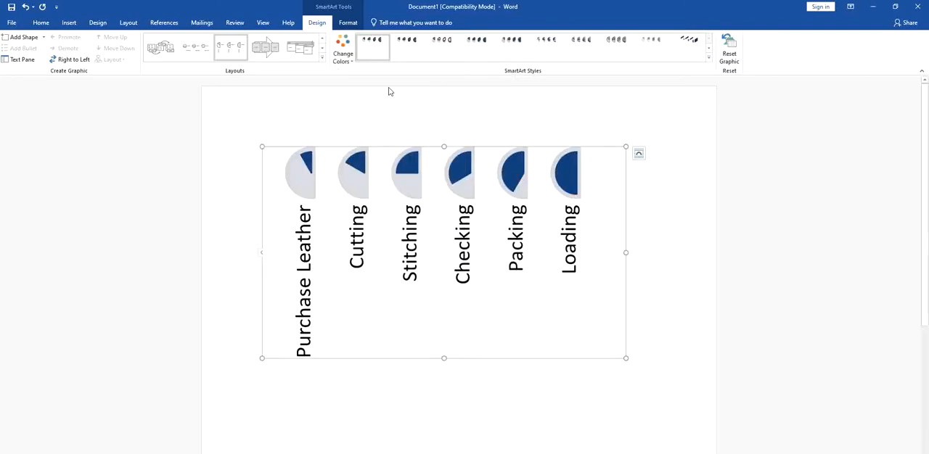
Recolor the pie process graphic with the first Colorful variant.
{"action": "left_click", "coordinate": [343, 51]}
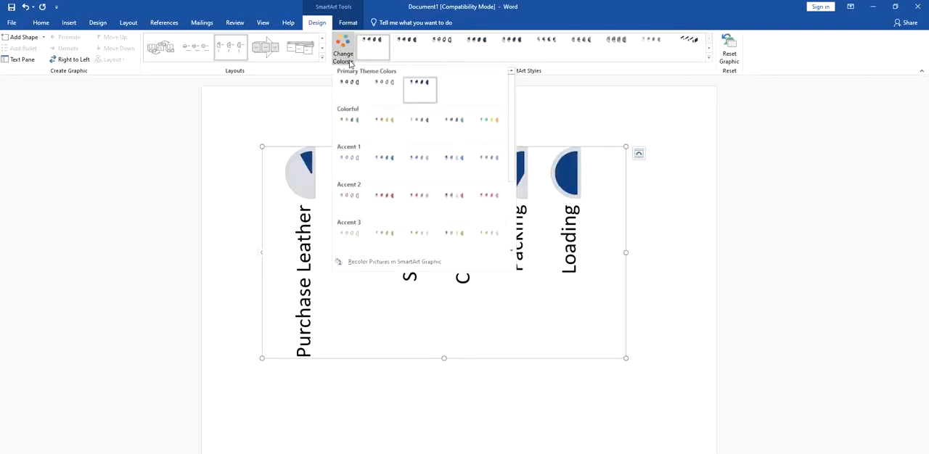
{"action": "left_click", "coordinate": [348, 123]}
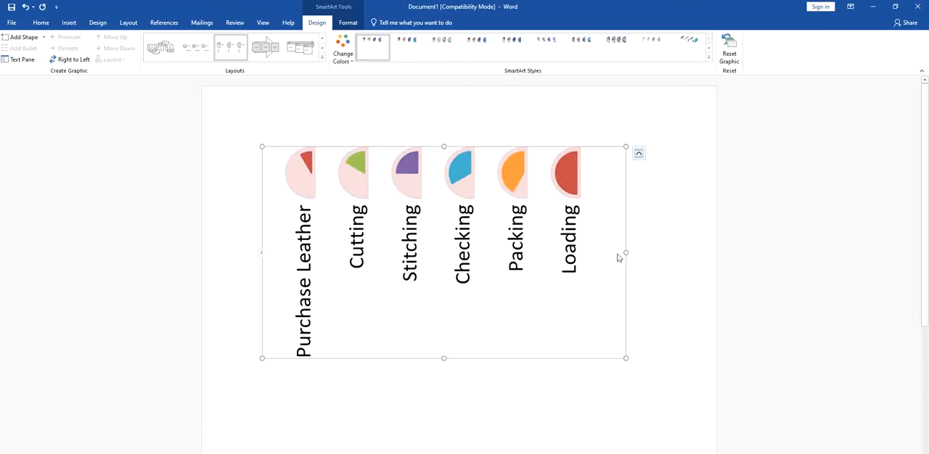
Fill the pie shape above Loading with black from the theme colors.
{"action": "left_click", "coordinate": [562, 177]}
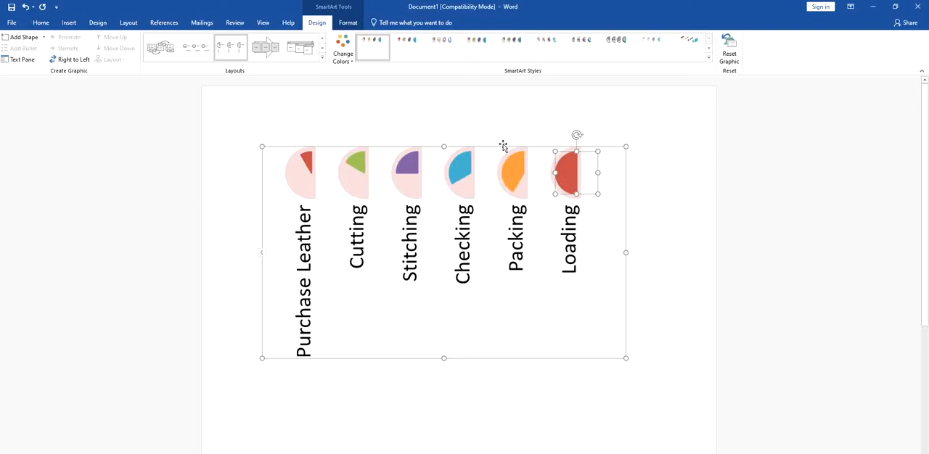
{"action": "left_click", "coordinate": [345, 23]}
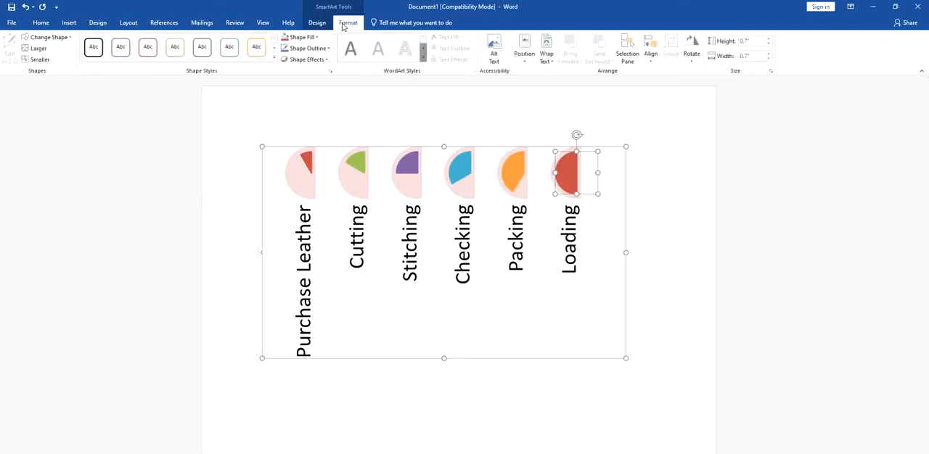
{"action": "left_click", "coordinate": [303, 37]}
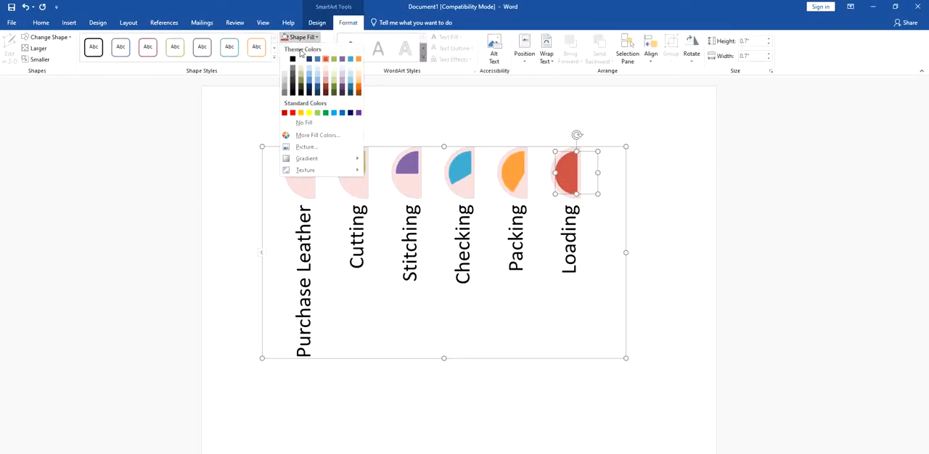
{"action": "left_click", "coordinate": [292, 60]}
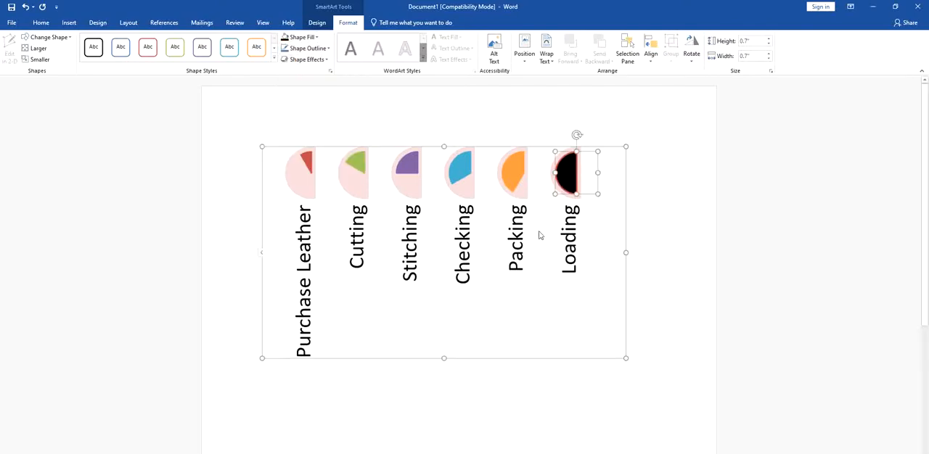
Apply the Moderate Effect SmartArt style to the pie process graphic and deselect it.
{"action": "left_click", "coordinate": [315, 23]}
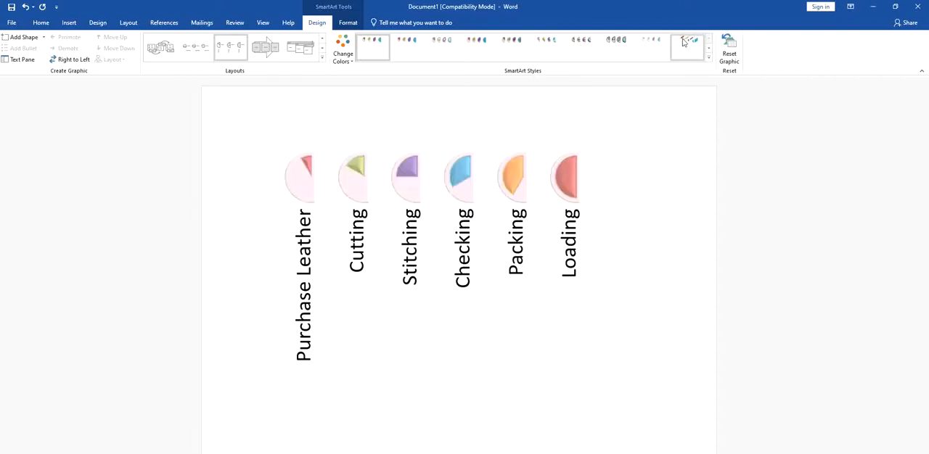
{"action": "left_click", "coordinate": [709, 49]}
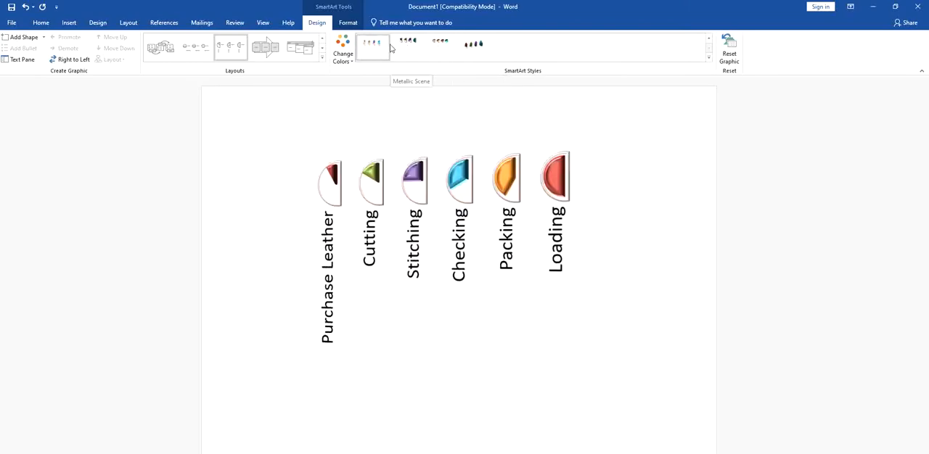
{"action": "left_click", "coordinate": [708, 38]}
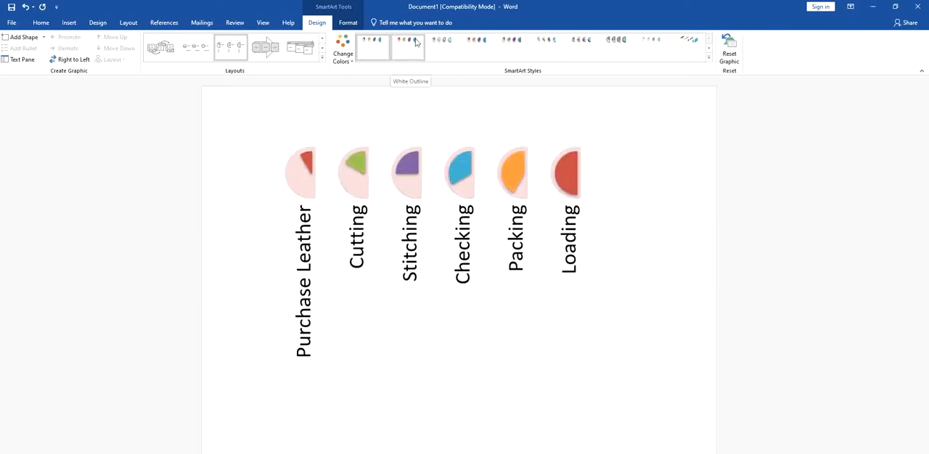
{"action": "left_click", "coordinate": [480, 42]}
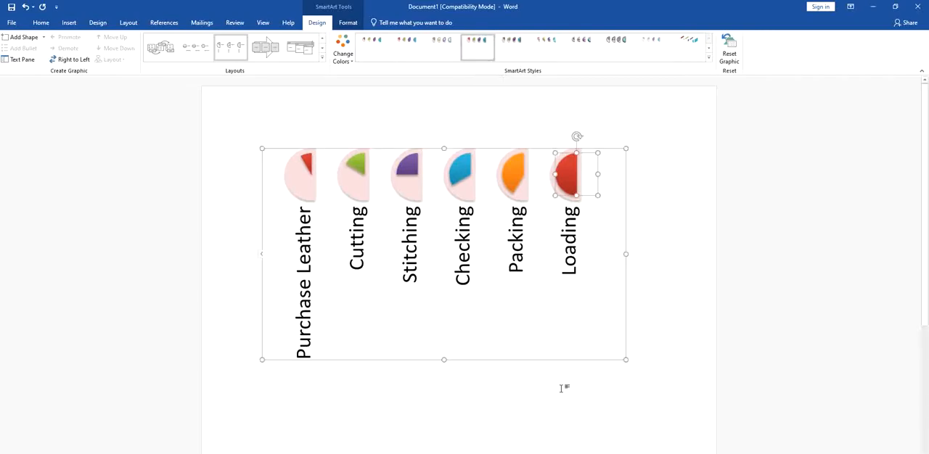
{"action": "left_click", "coordinate": [622, 420]}
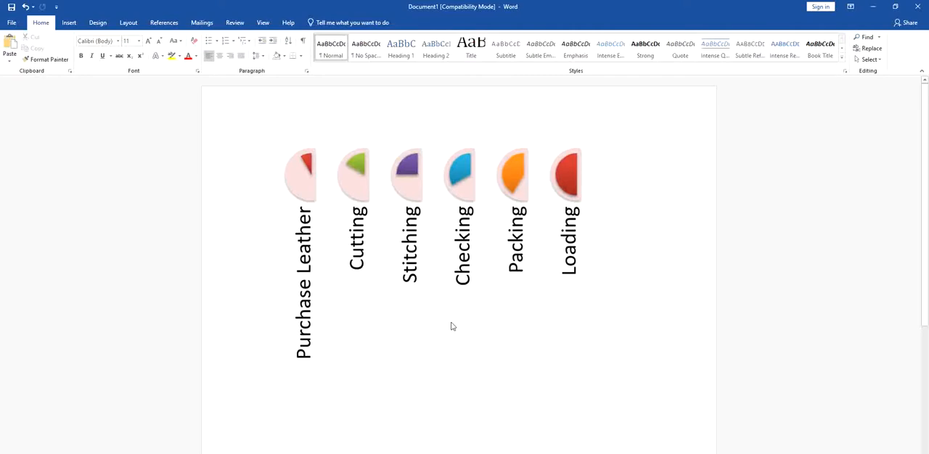
Browse the Process layouts in the SmartArt graphic chooser, close it without inserting one, and return to the selected graphic's design options.
{"action": "left_click", "coordinate": [446, 262]}
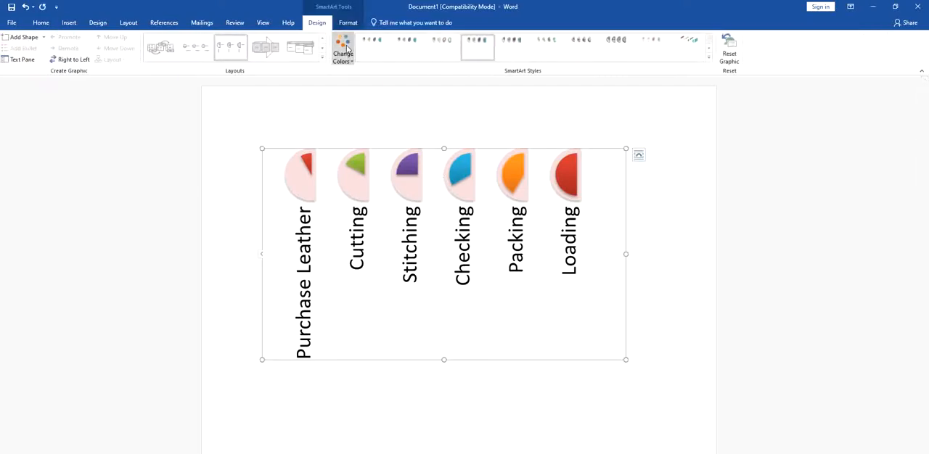
{"action": "left_click", "coordinate": [69, 24]}
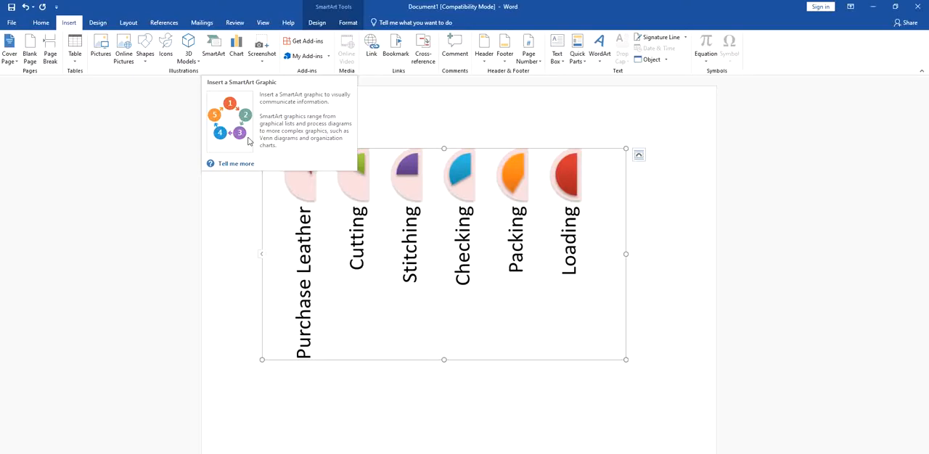
{"action": "left_click", "coordinate": [214, 52]}
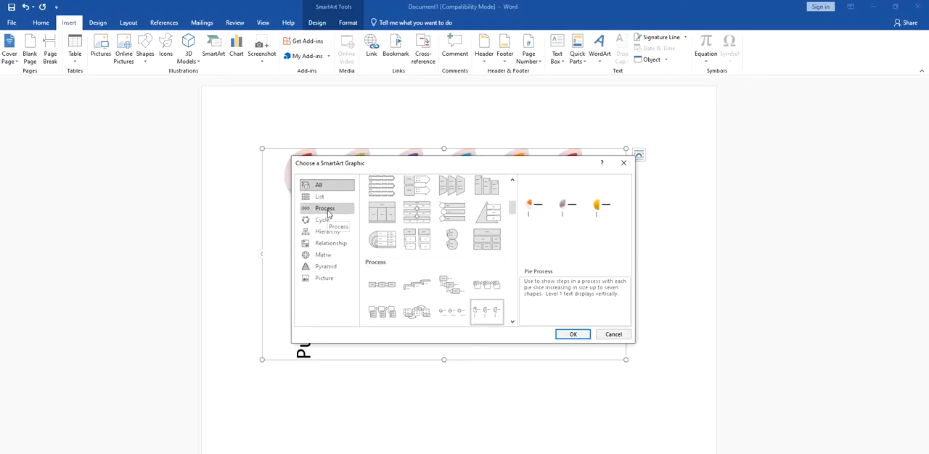
{"action": "left_click", "coordinate": [325, 209]}
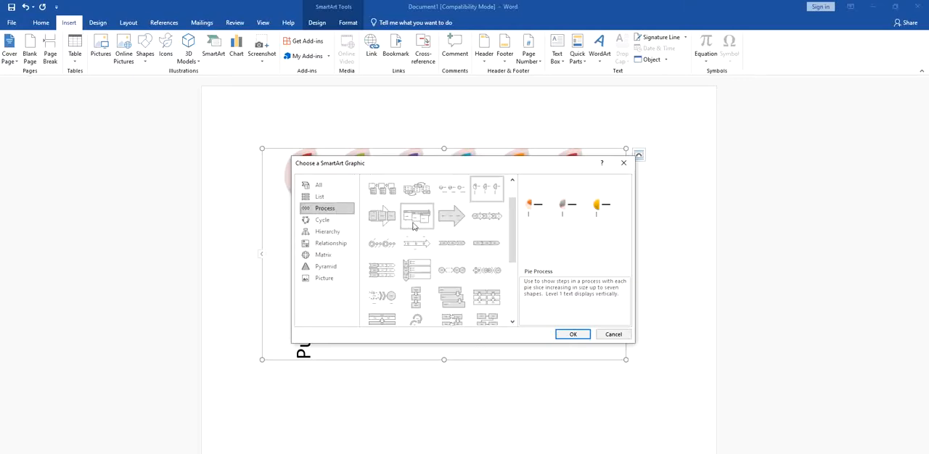
{"action": "scroll", "coordinate": [414, 226], "scroll_direction": "up", "scroll_amount": 1}
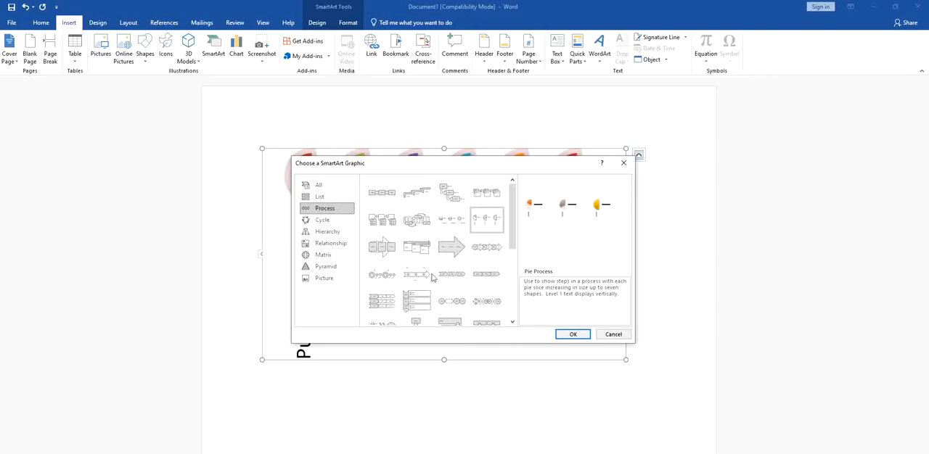
{"action": "left_click", "coordinate": [620, 335]}
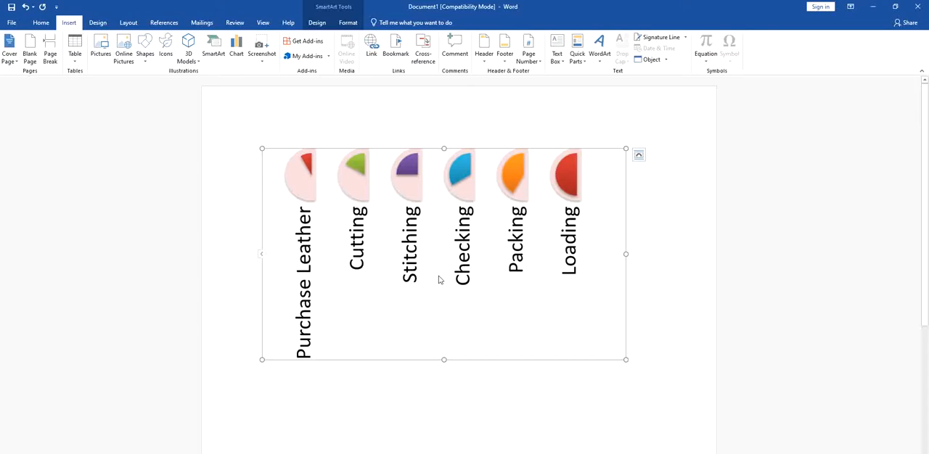
{"action": "left_click", "coordinate": [316, 24]}
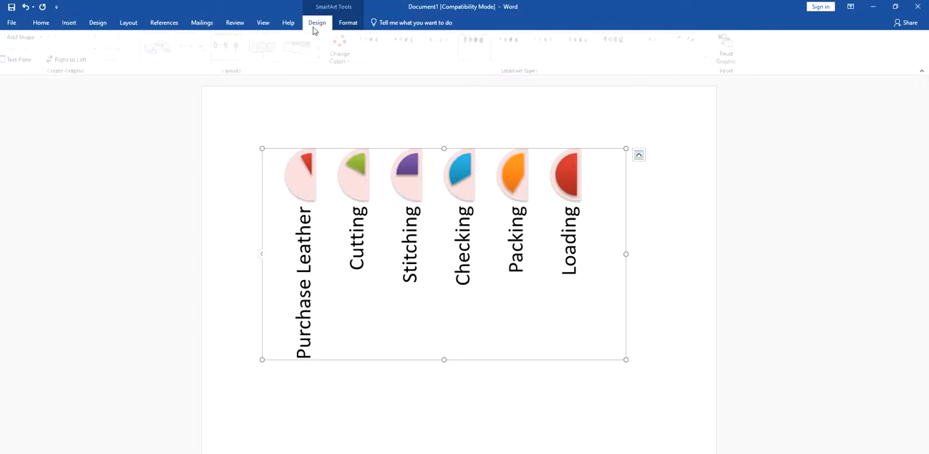